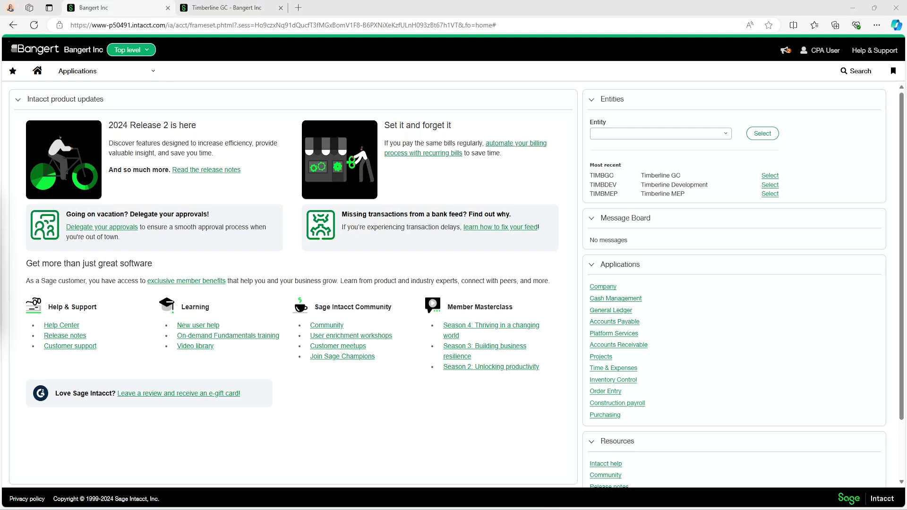
- Open the vendor A-1 Electric Company for editing from the Accounts Payable vendor list
click(85, 80)
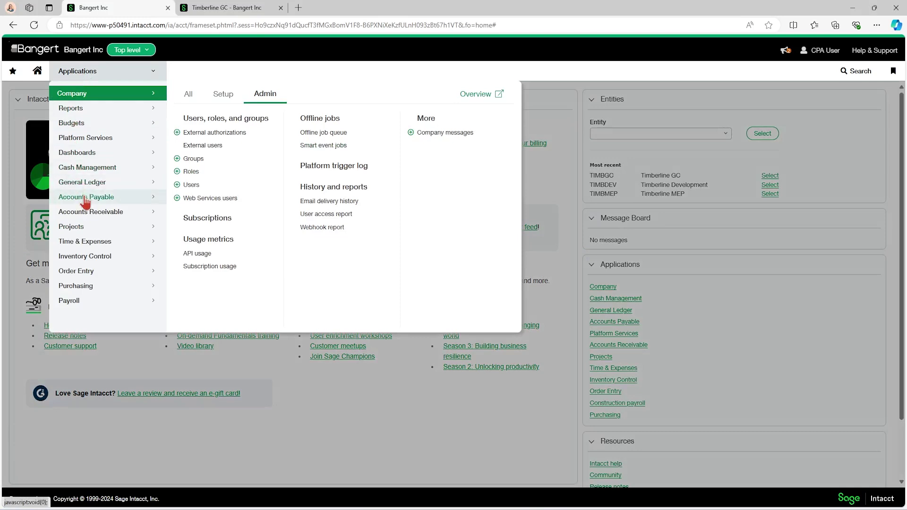
mouse_move(86, 202)
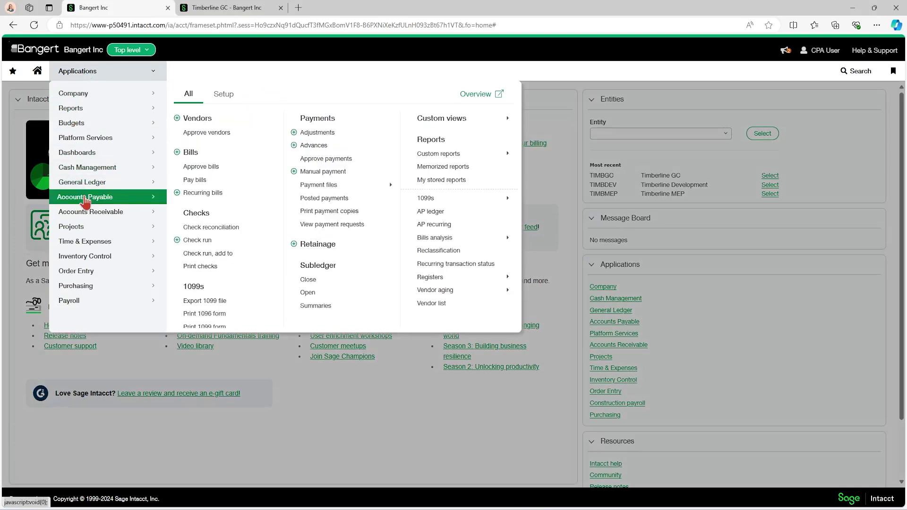
click(203, 119)
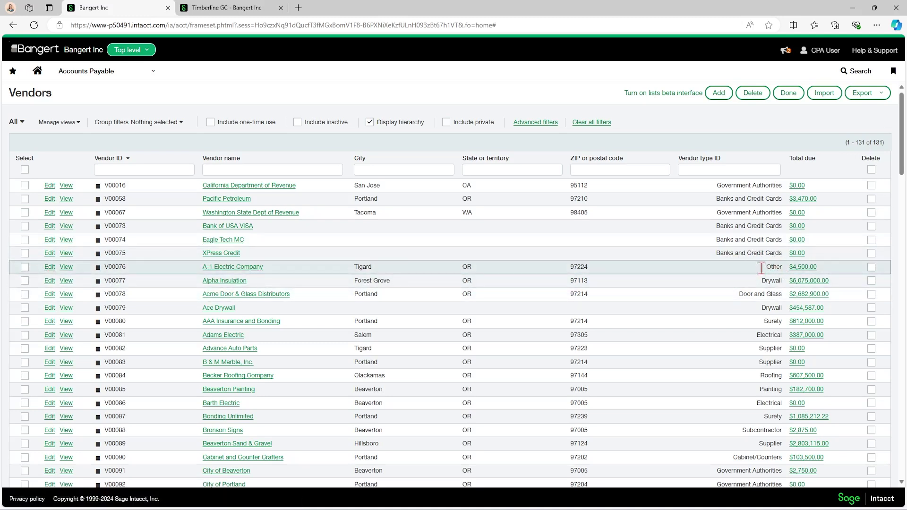
click(50, 268)
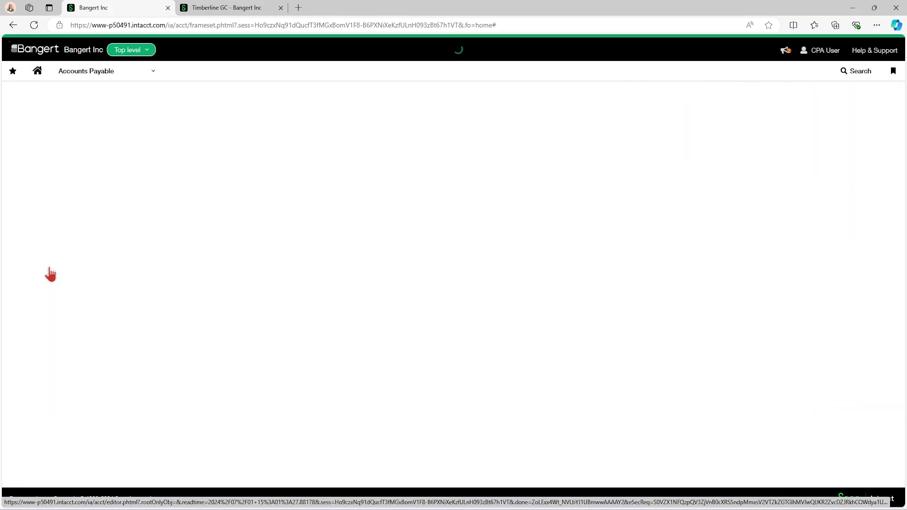
- Set the vendor's type ID to Subcontractor in its additional information and save the vendor
click(96, 122)
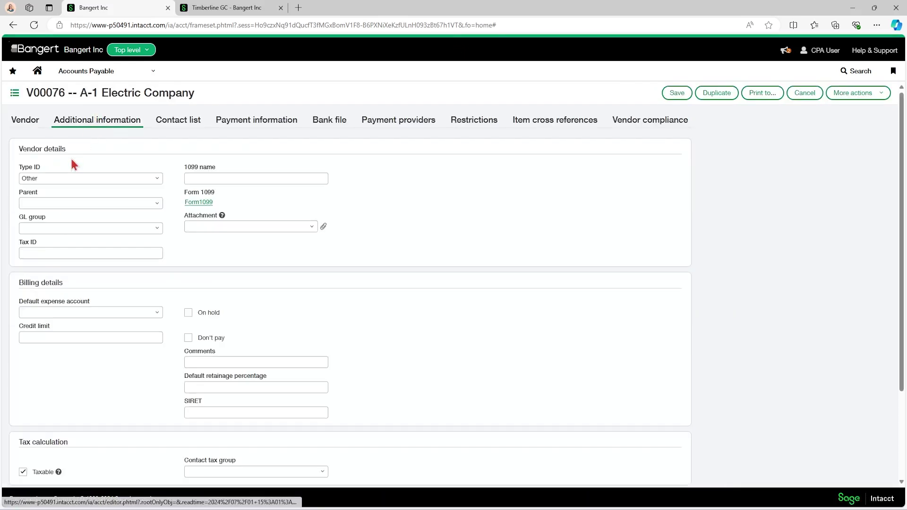
click(157, 183)
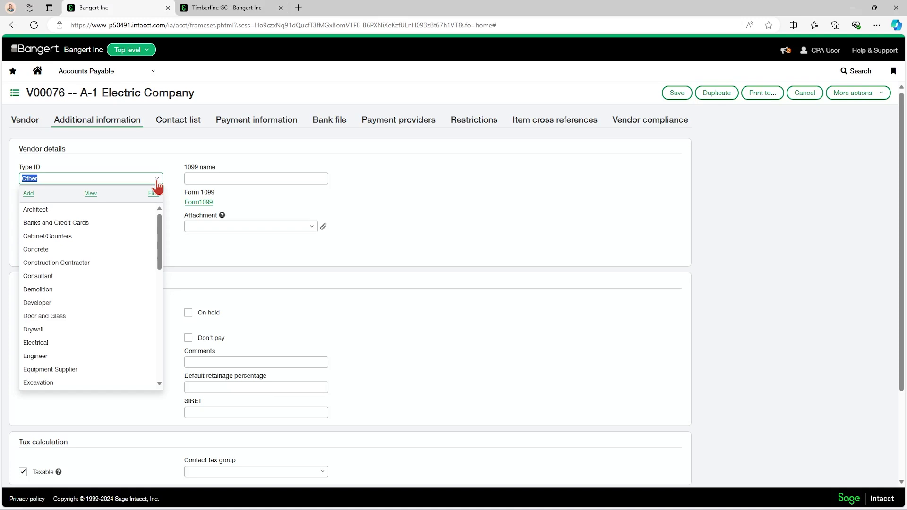
text(sub)
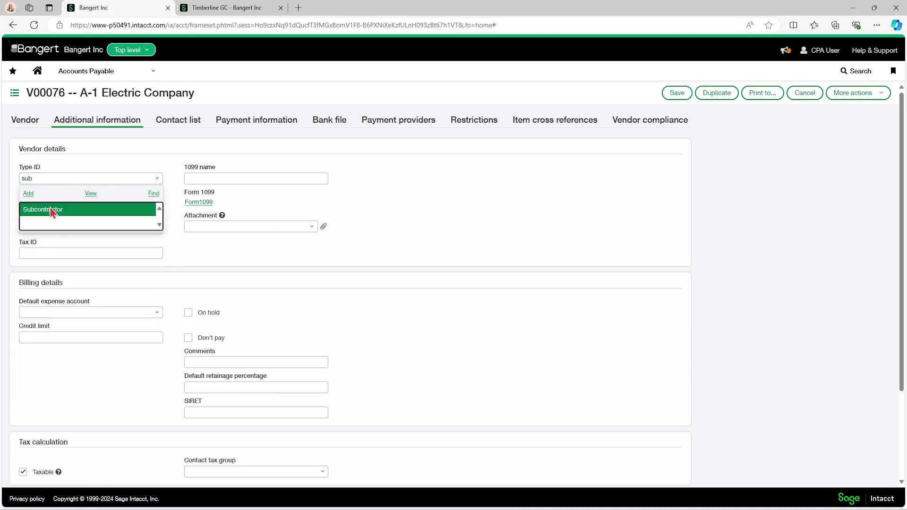
click(52, 211)
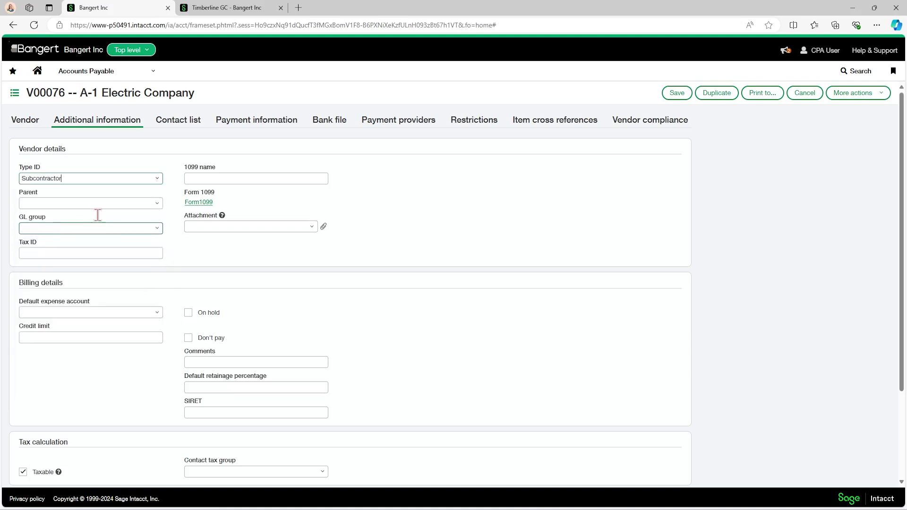
click(676, 95)
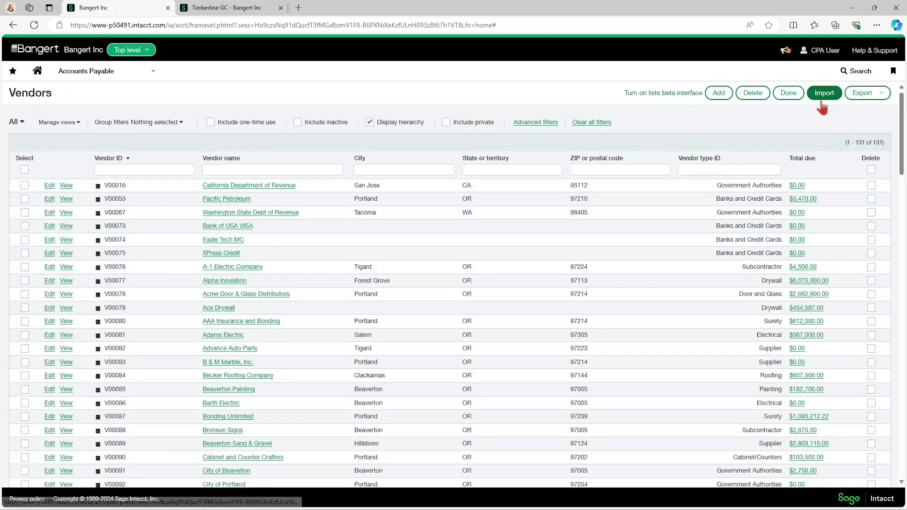
- Open vendor V00076's Automobile Liability record for editing from the Purchasing compliance records
click(95, 84)
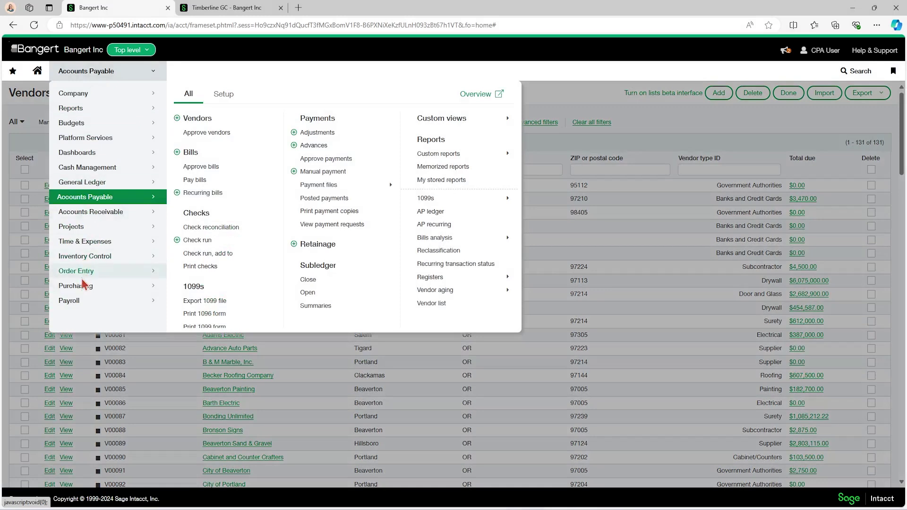
mouse_move(83, 291)
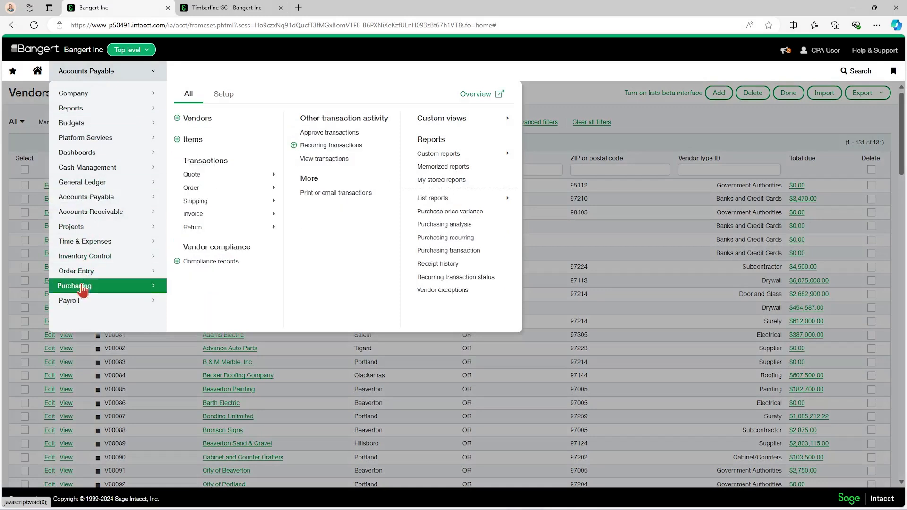
click(213, 264)
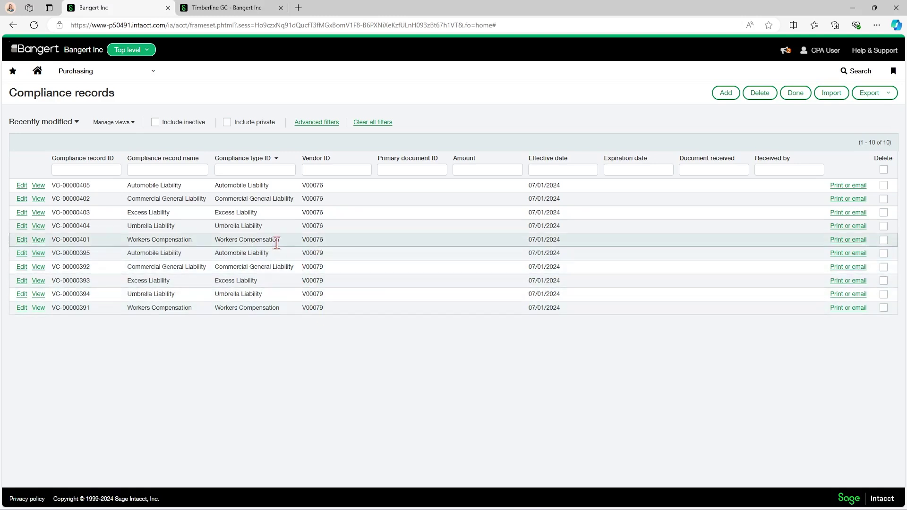
click(22, 186)
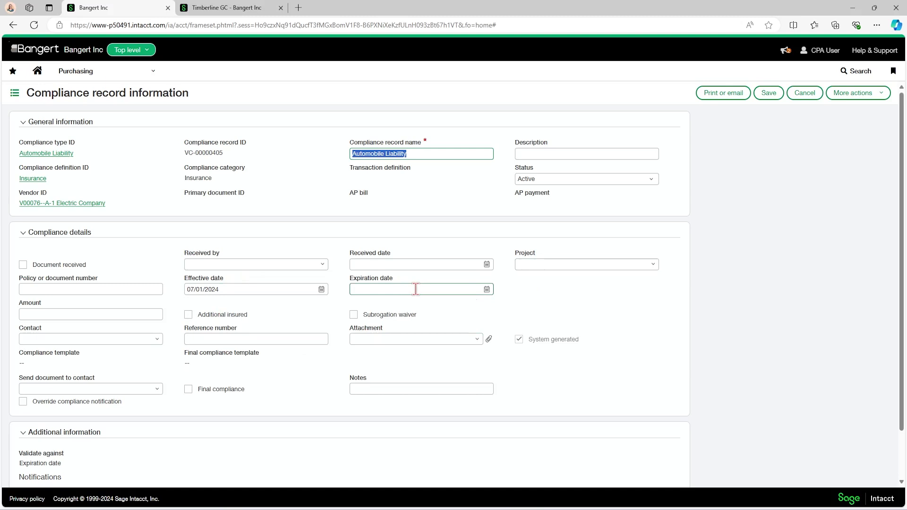
- Set the Automobile Liability record's effective date to 07/01/2023 and expiration date to 06/30/2024, and save it
scroll(416, 289, down, 2)
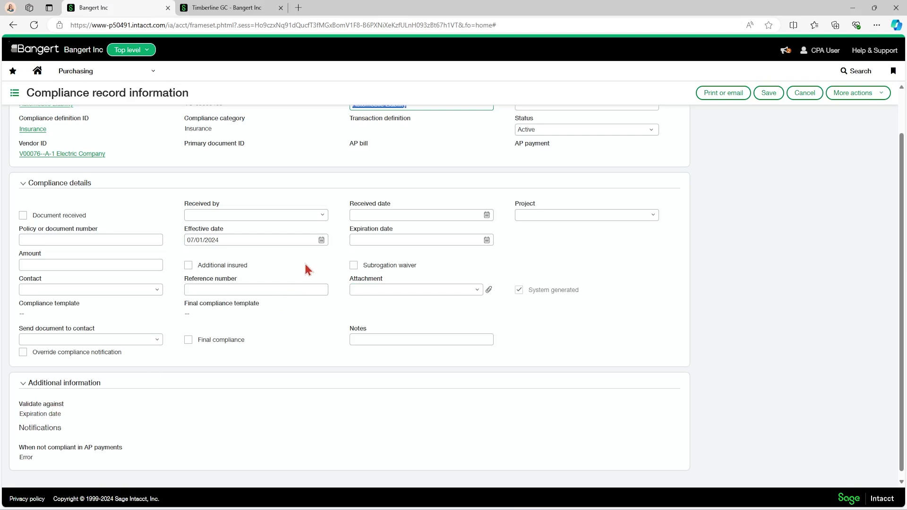
click(264, 241)
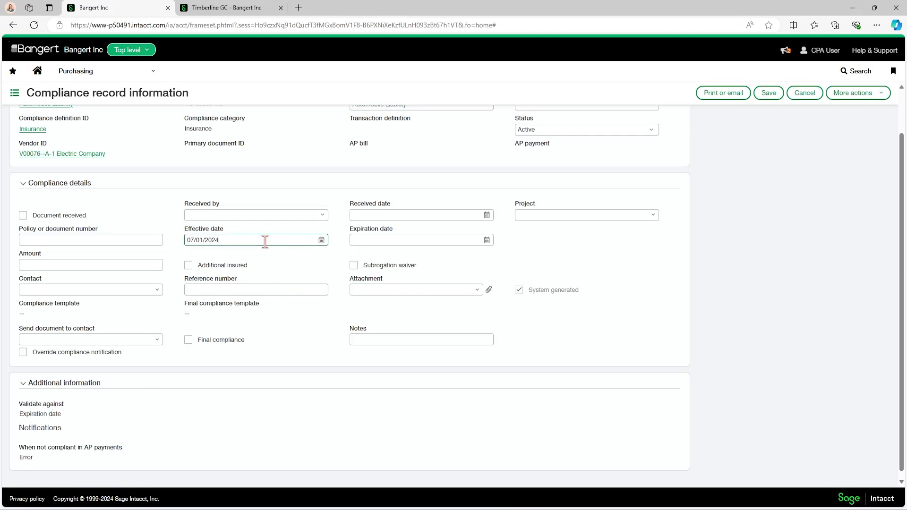
click(487, 241)
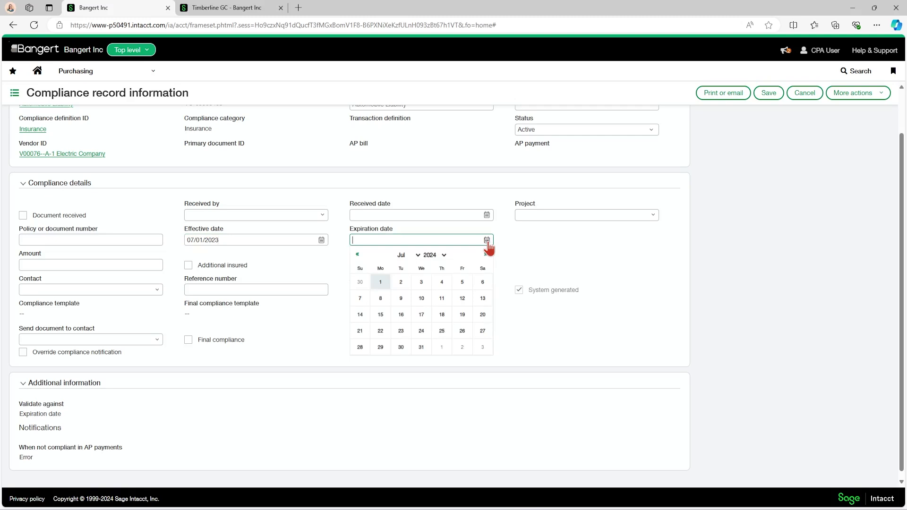
click(363, 283)
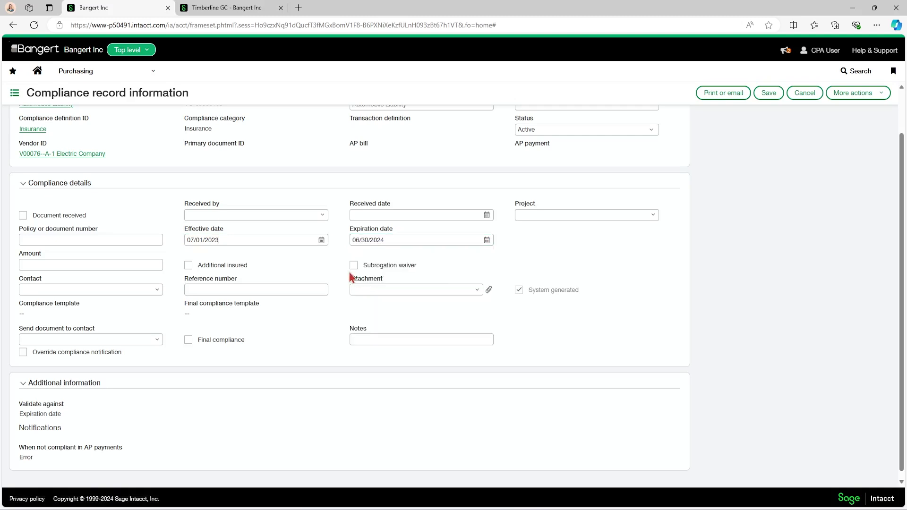
click(768, 93)
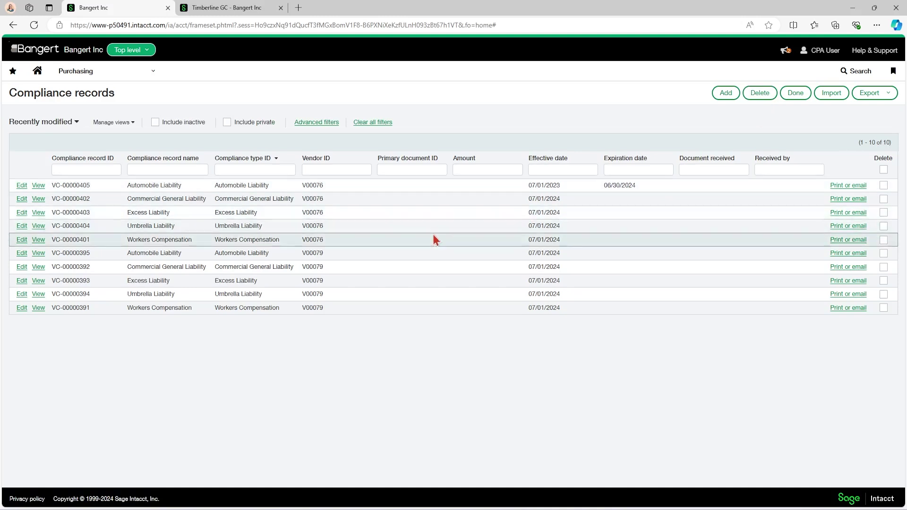
- Open A-1 Electric Company's vendor record for editing and bring up its vendor compliance information
click(94, 76)
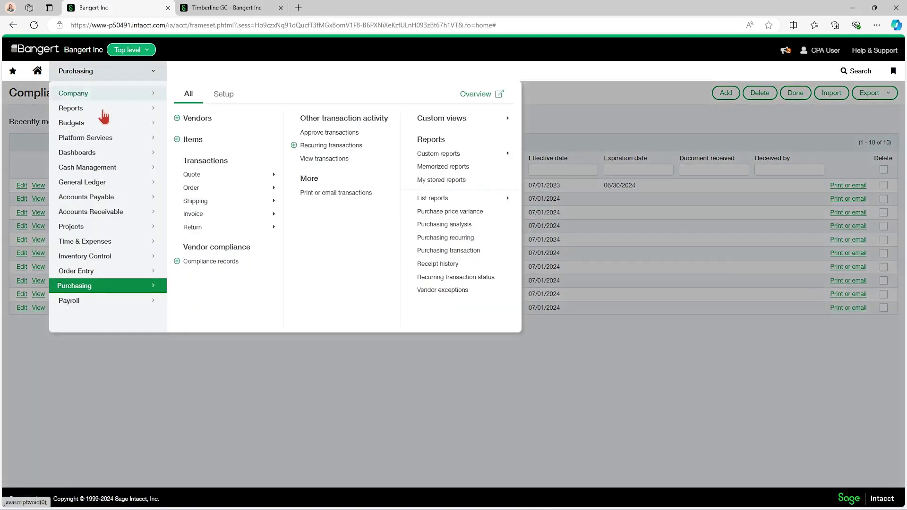
click(197, 118)
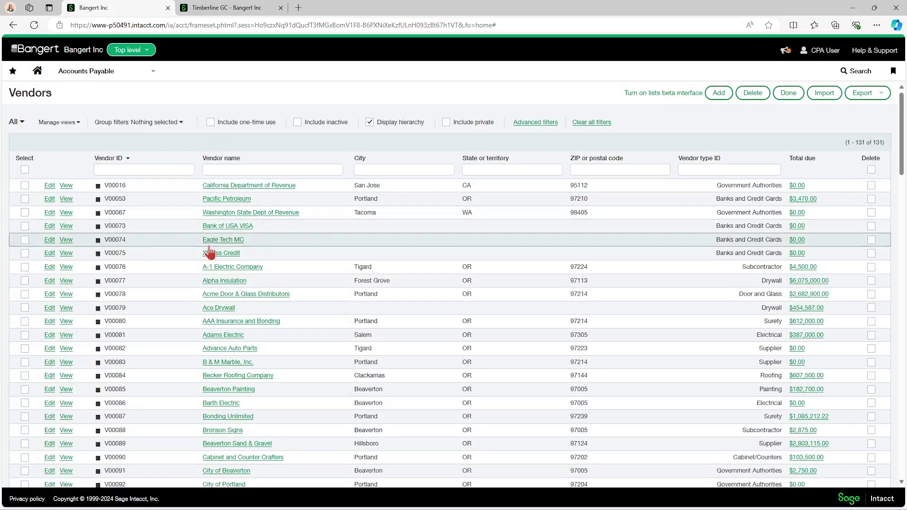
click(49, 267)
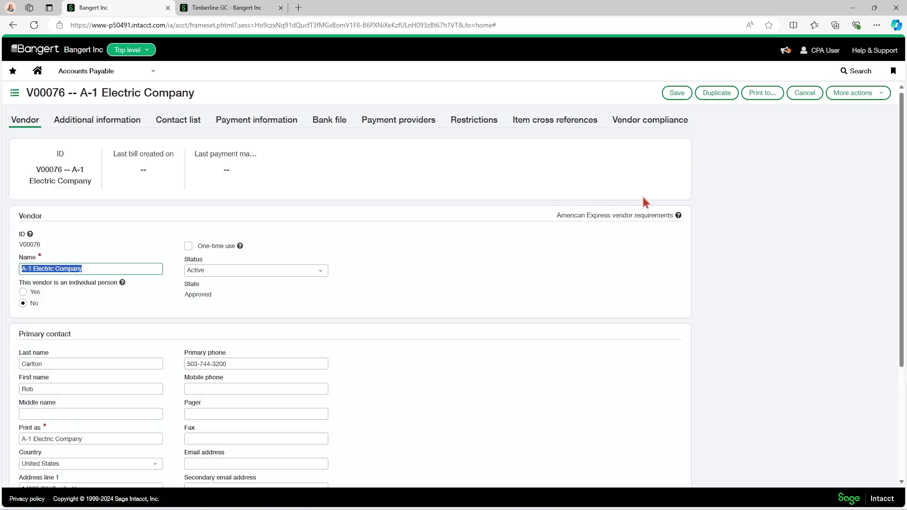
click(654, 124)
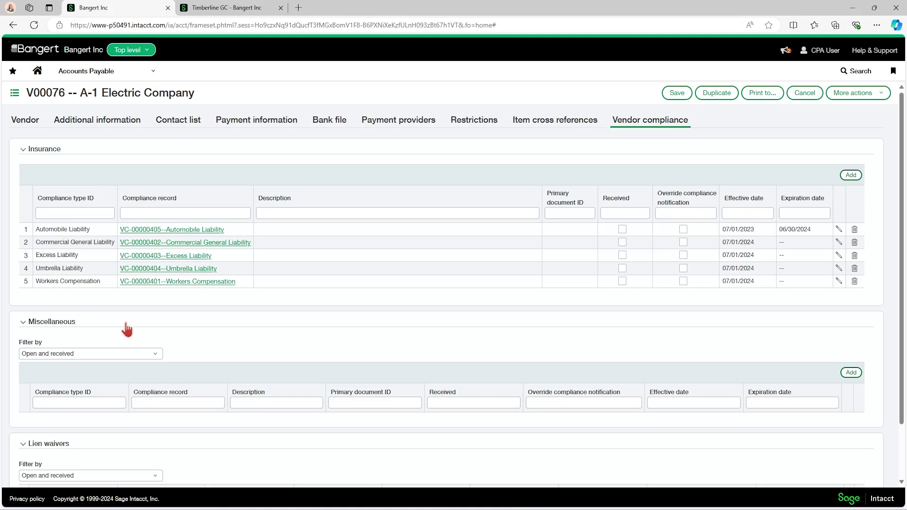
scroll(118, 283, down, 1)
scroll(86, 373, up, 1)
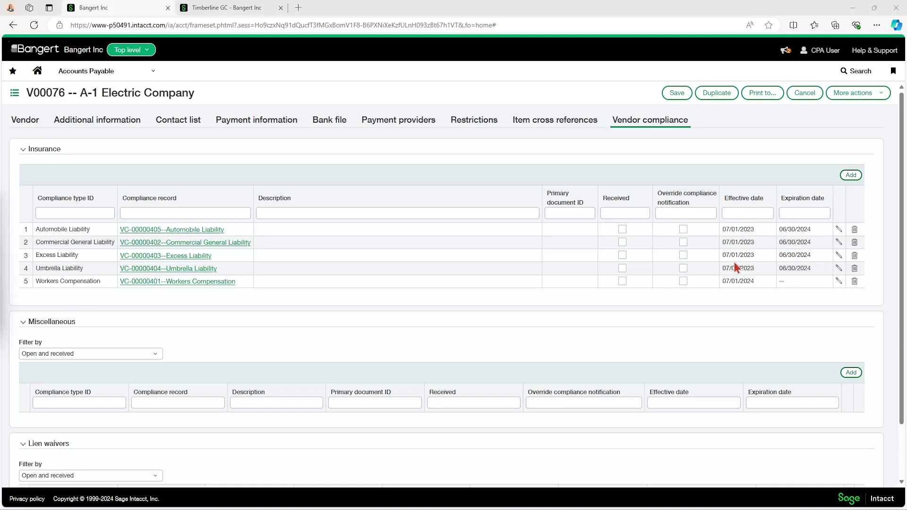
- Set the Workers Compensation record's effective date to 07/01/2023 and expiration date to 06/30/2024, then save the record and the vendor
click(839, 282)
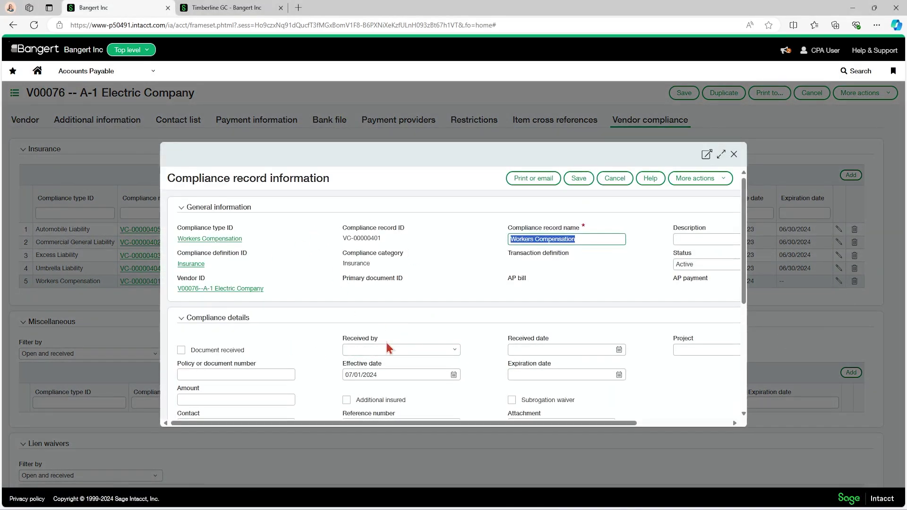
click(396, 373)
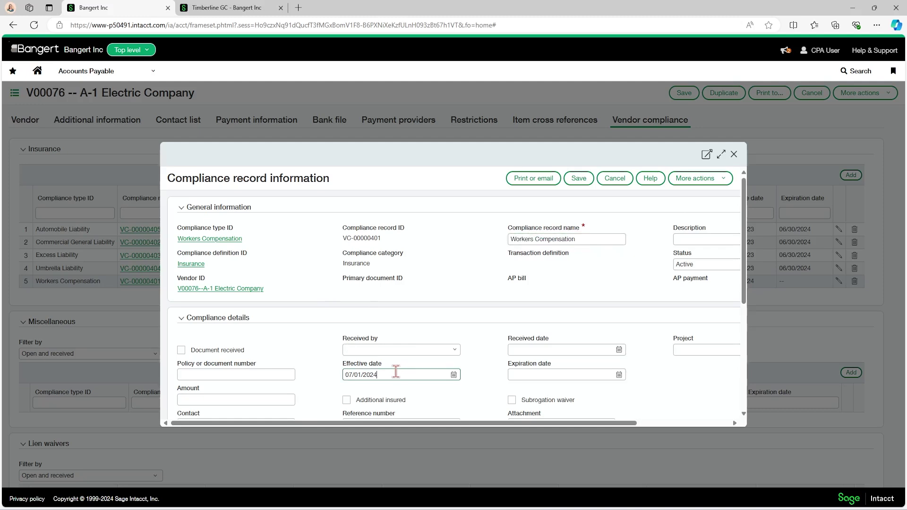
click(619, 374)
click(521, 421)
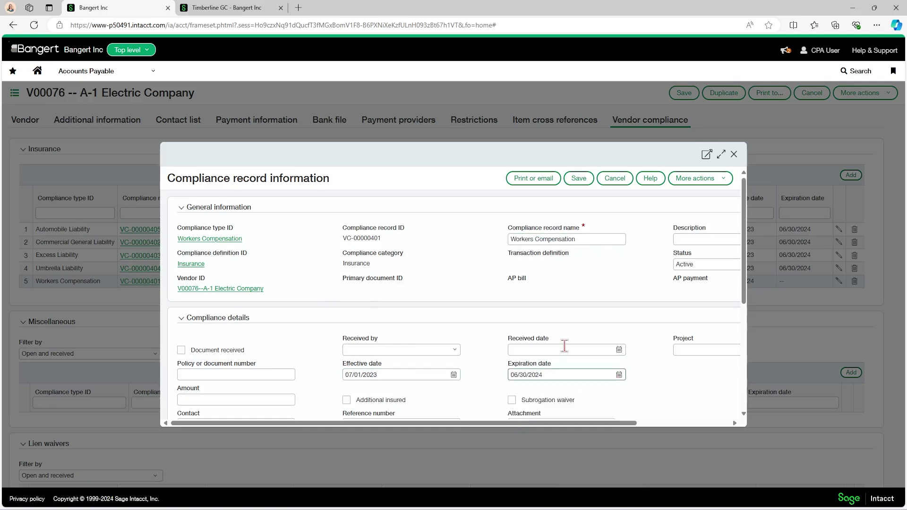
click(579, 178)
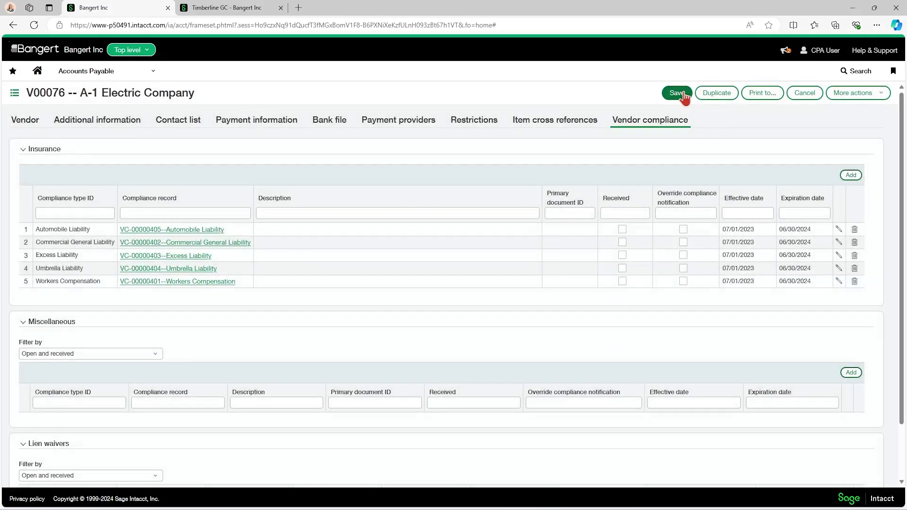
click(684, 93)
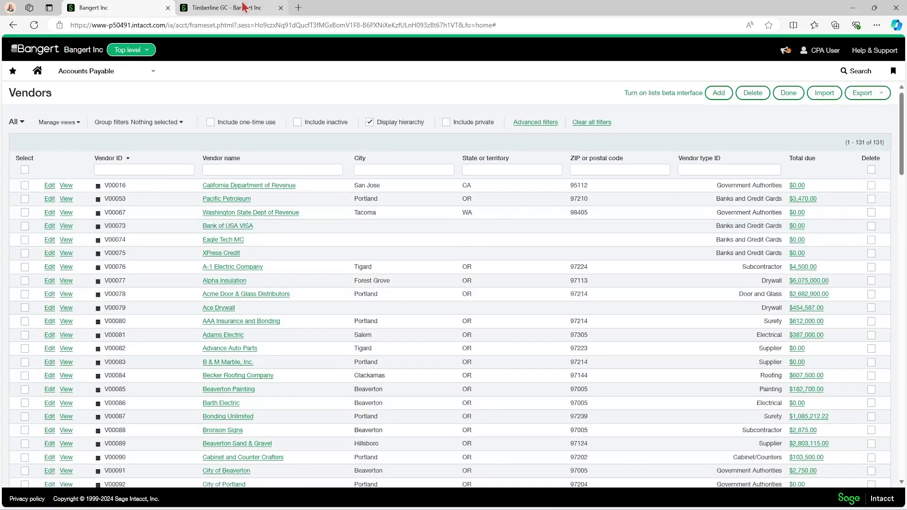
- Open the payment page for A-1 Electric Company's bill in the Timberline GC entity and review the compliance records behind its vendor compliance status
click(244, 7)
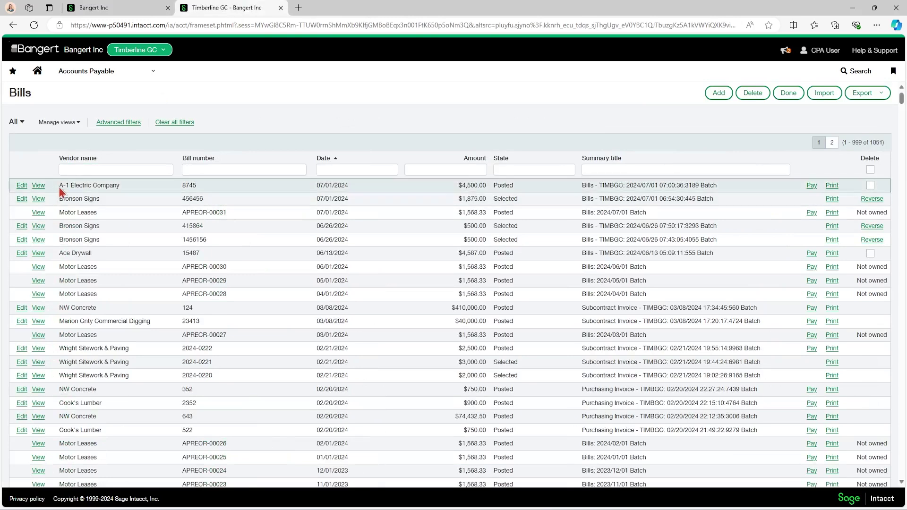
click(814, 187)
click(721, 154)
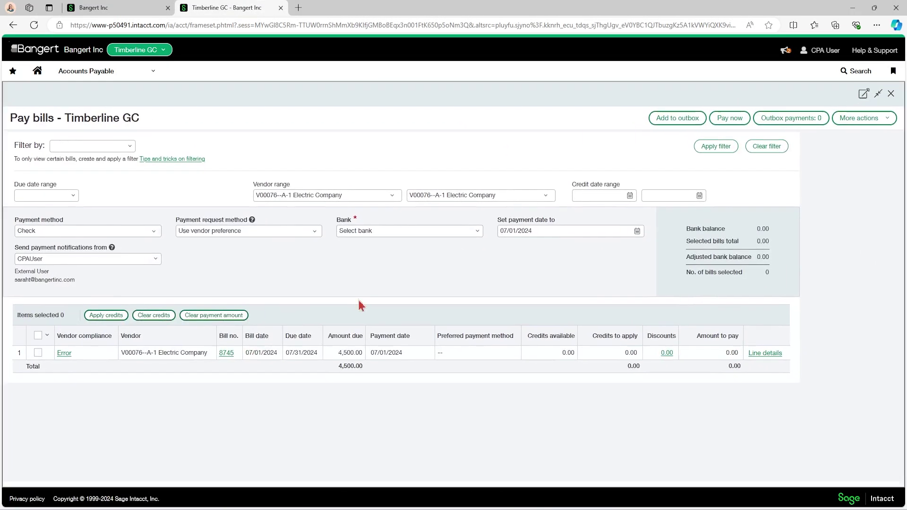
click(64, 354)
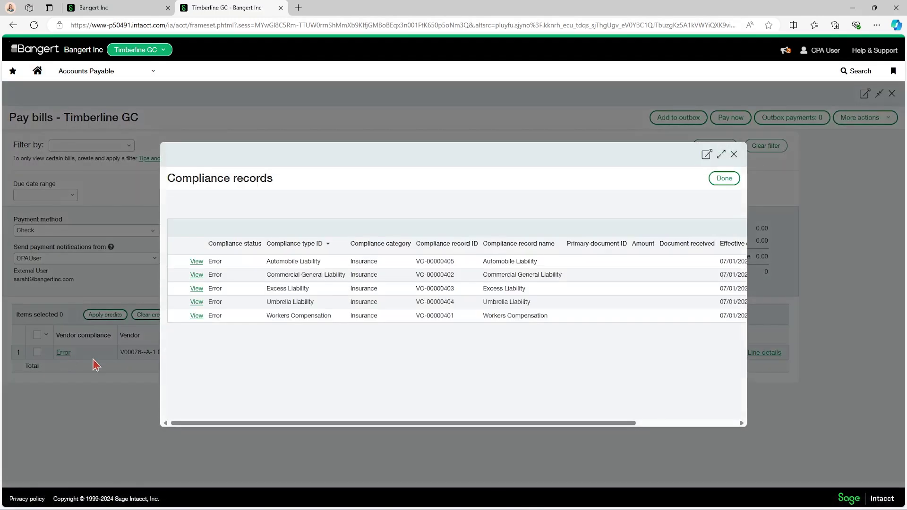
drag(406, 423, 517, 424)
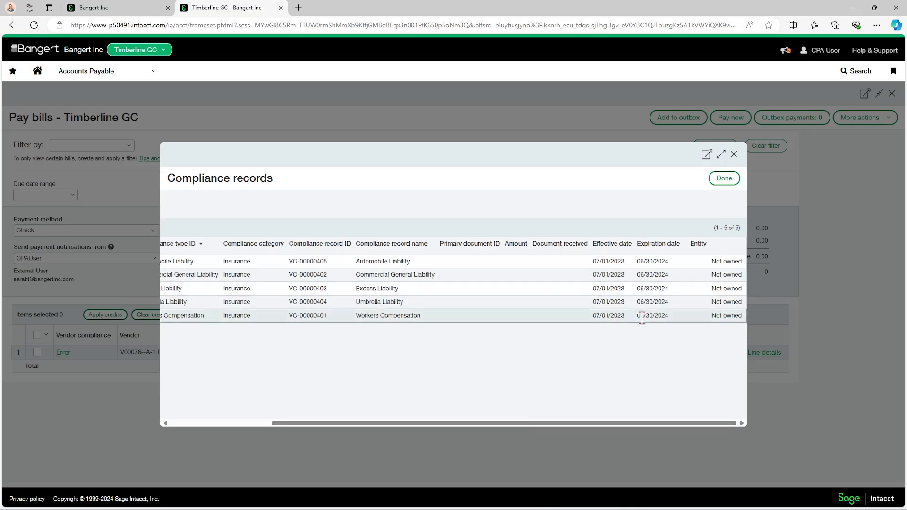
click(724, 178)
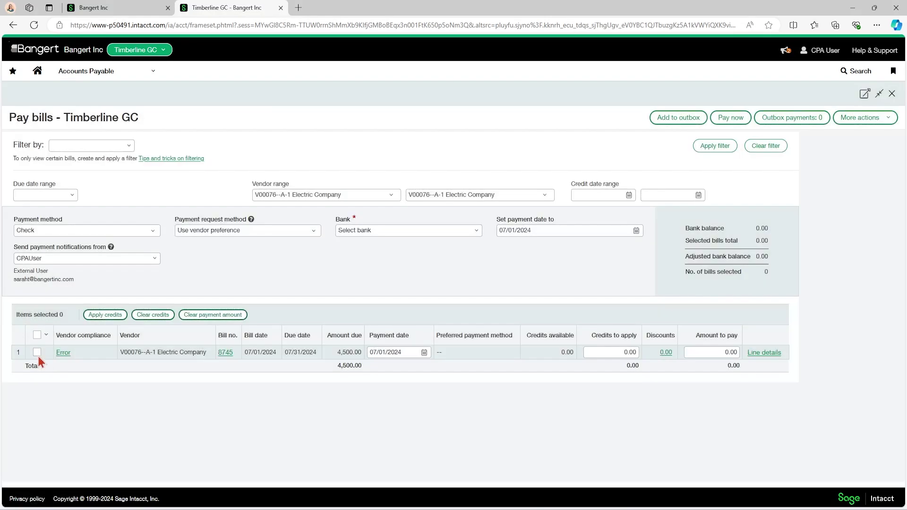
- Try to pay the A-1 Electric Company bill from ET CHECKING--Eagle Technology Bank, and return to the home page without saving
click(37, 352)
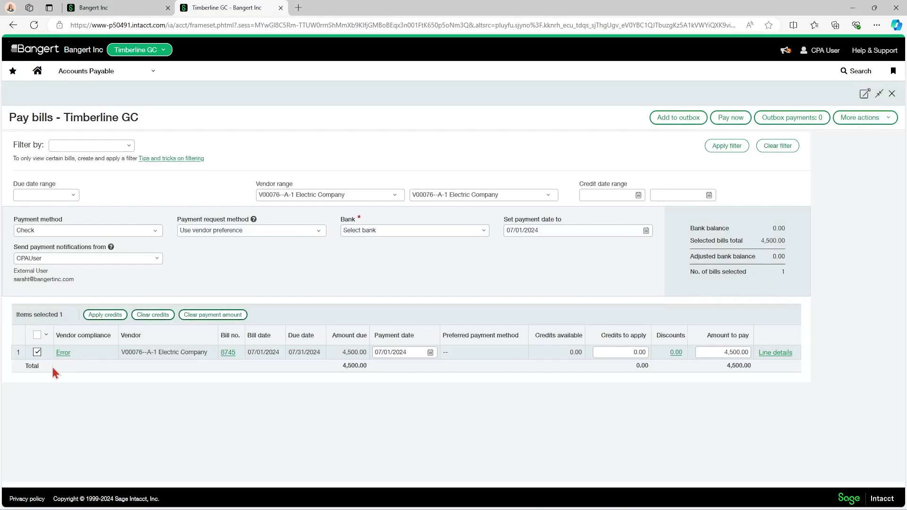
click(487, 237)
click(405, 258)
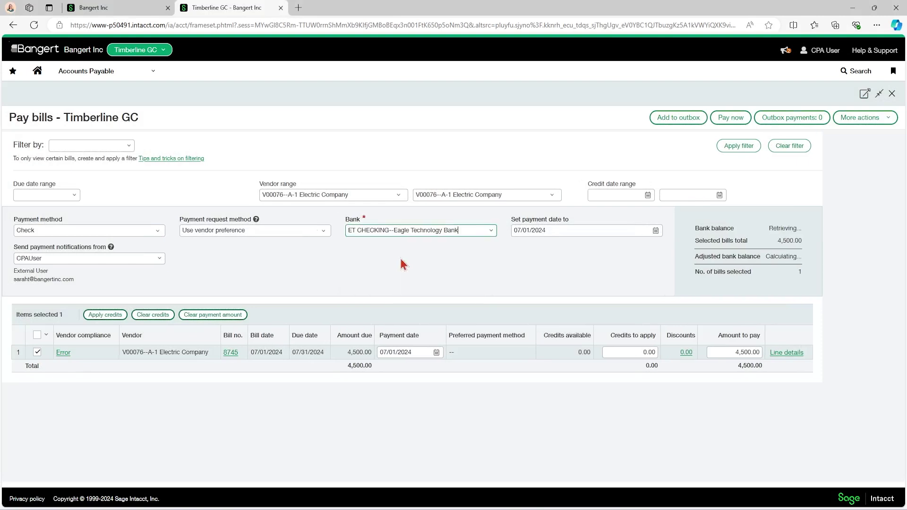
click(726, 122)
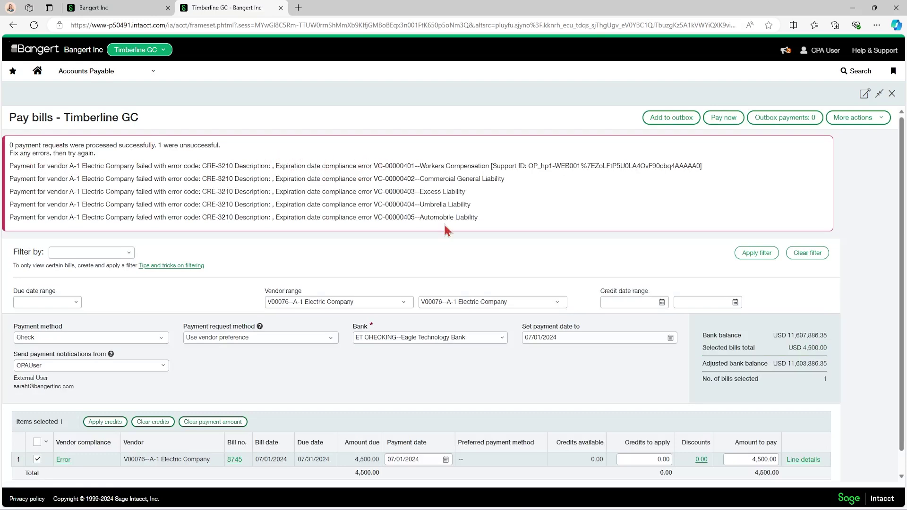
scroll(421, 255, down, 1)
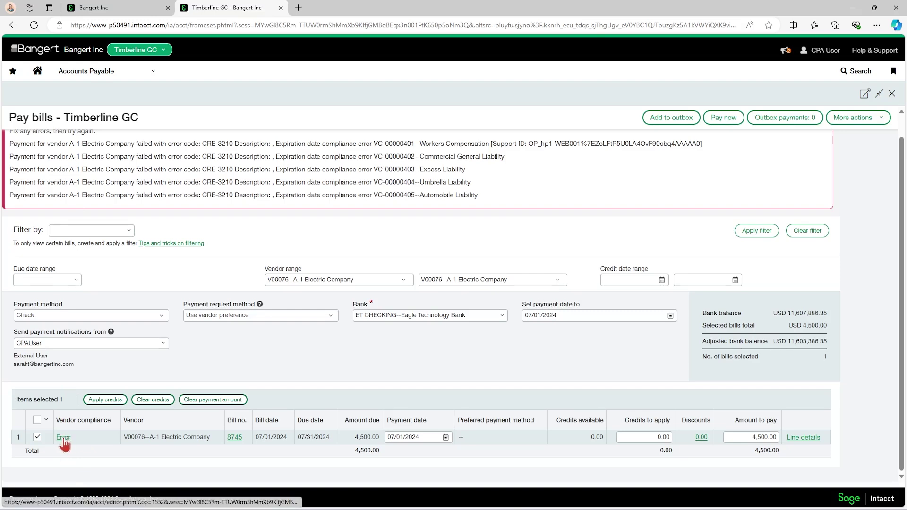
scroll(92, 437, up, 1)
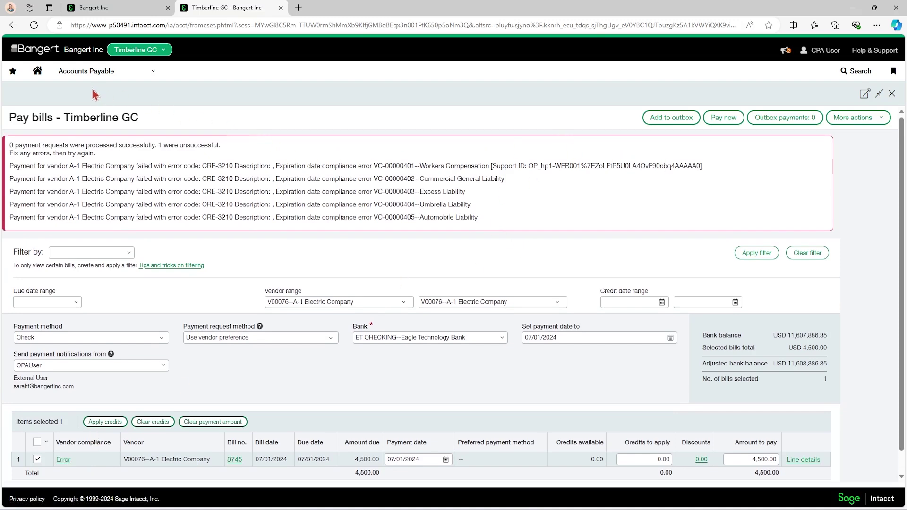
click(37, 71)
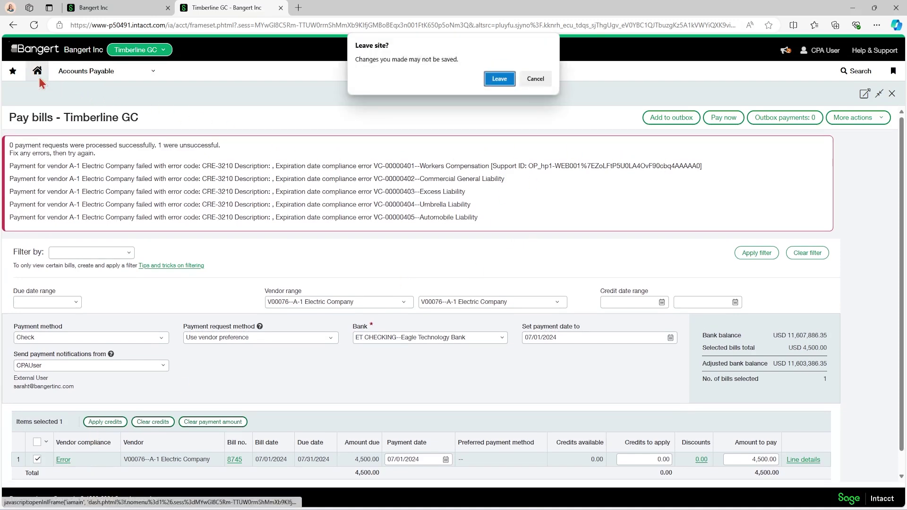
click(500, 80)
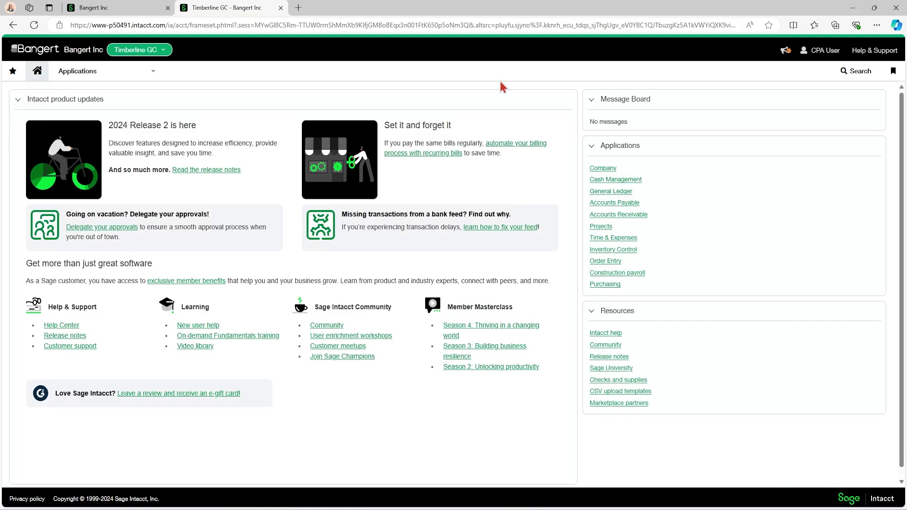